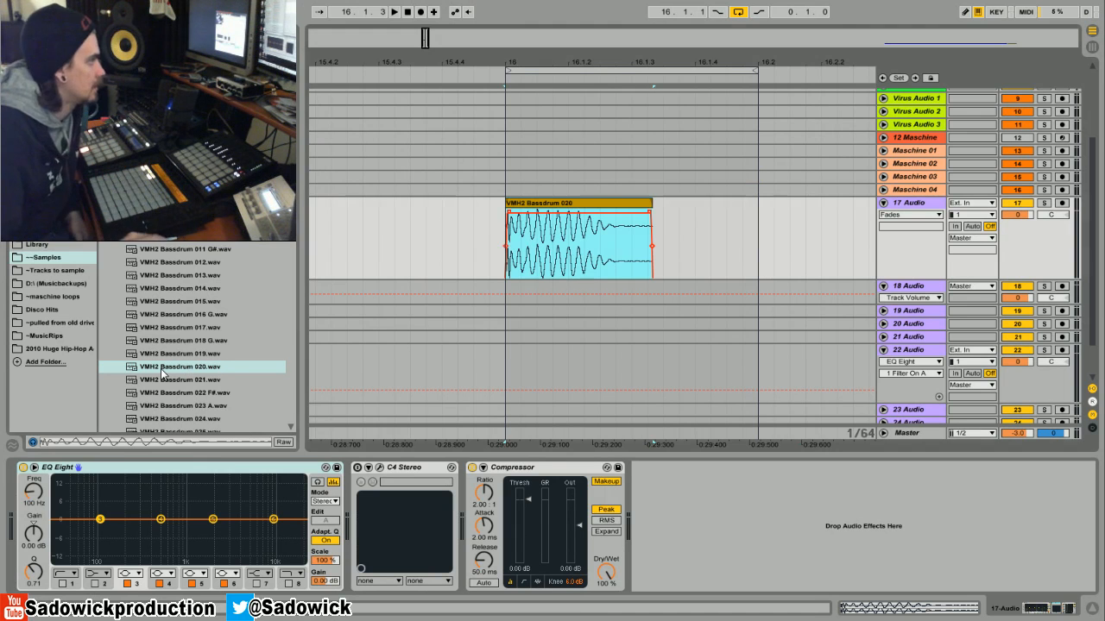
Audition the looped VMH2 Bassdrum 020 clip on the 17 Audio track.
{"action": "key", "text": "space"}
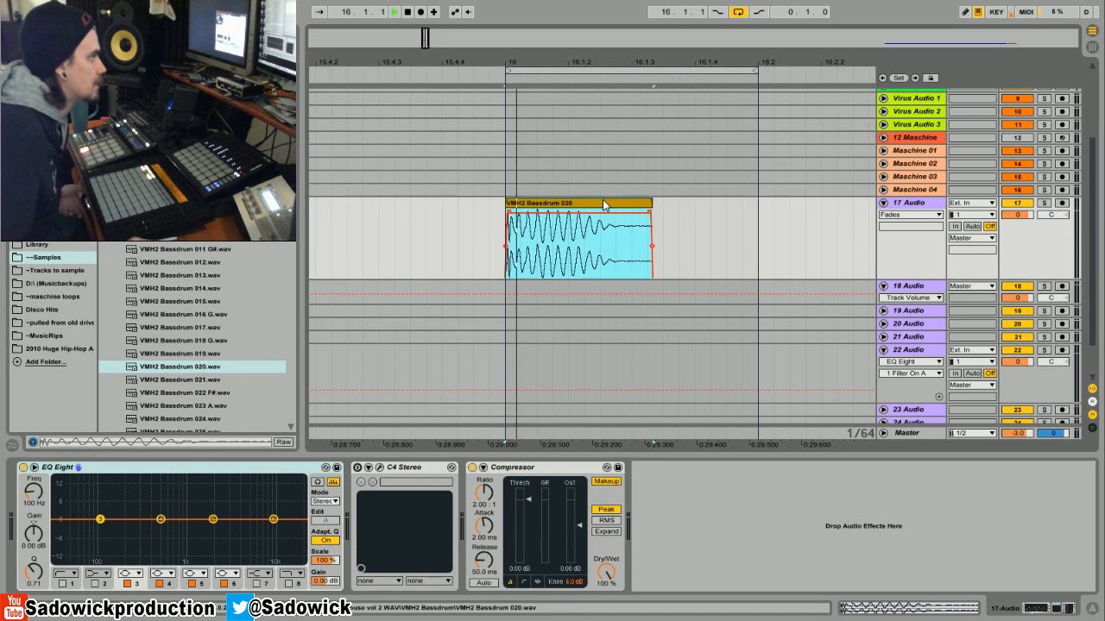
{"action": "key", "text": "space"}
{"action": "right_click", "coordinate": [553, 234]}
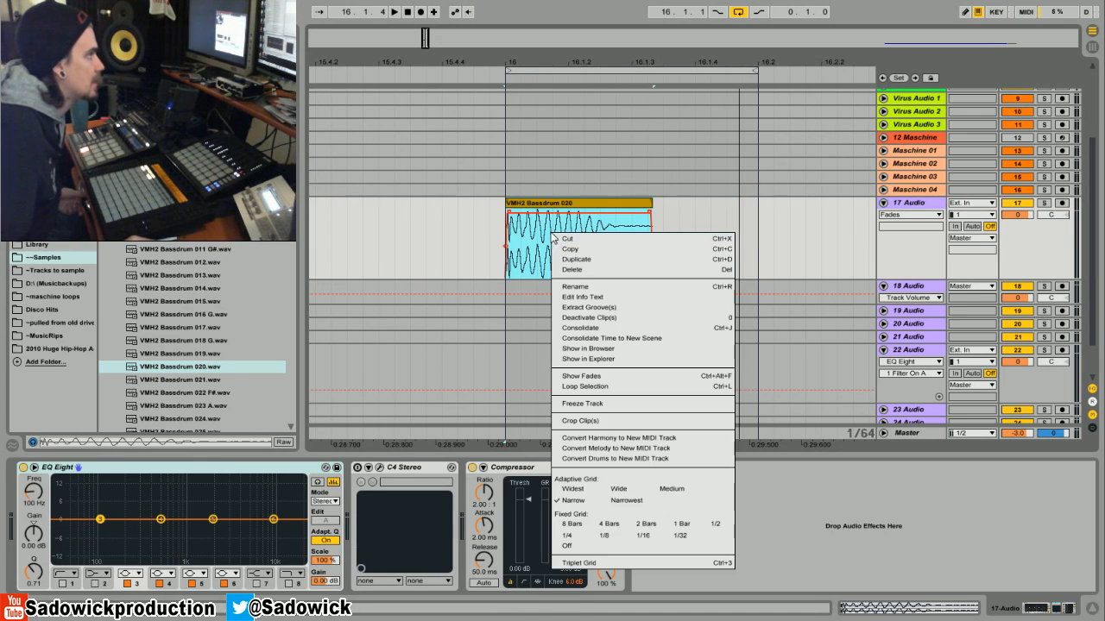
{"action": "left_click", "coordinate": [570, 376]}
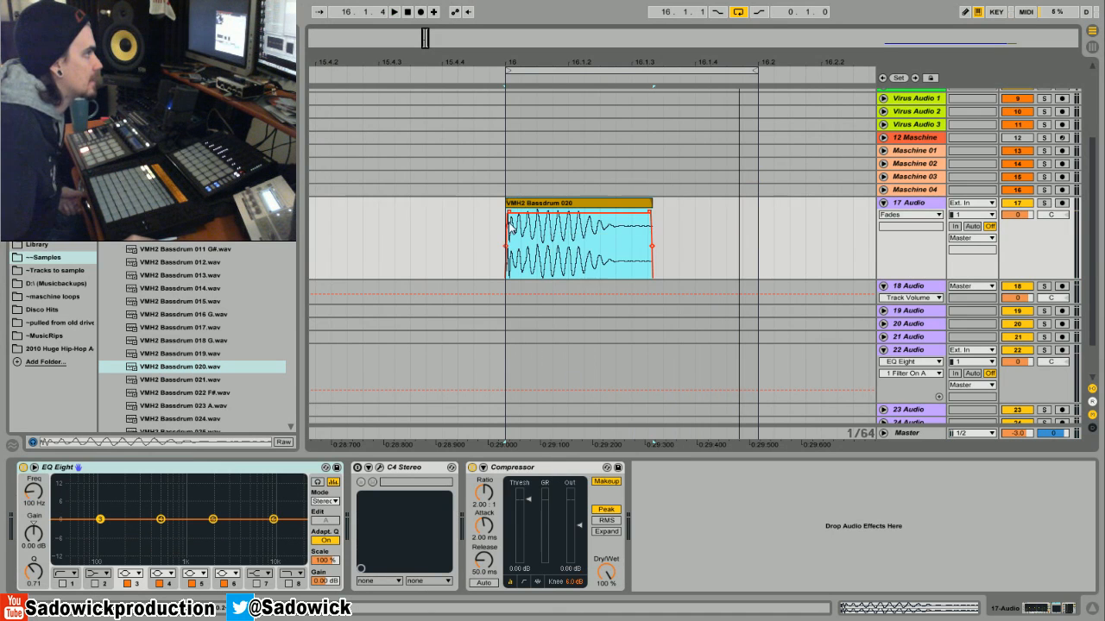
{"action": "left_click", "coordinate": [525, 205]}
{"action": "key", "text": "space"}
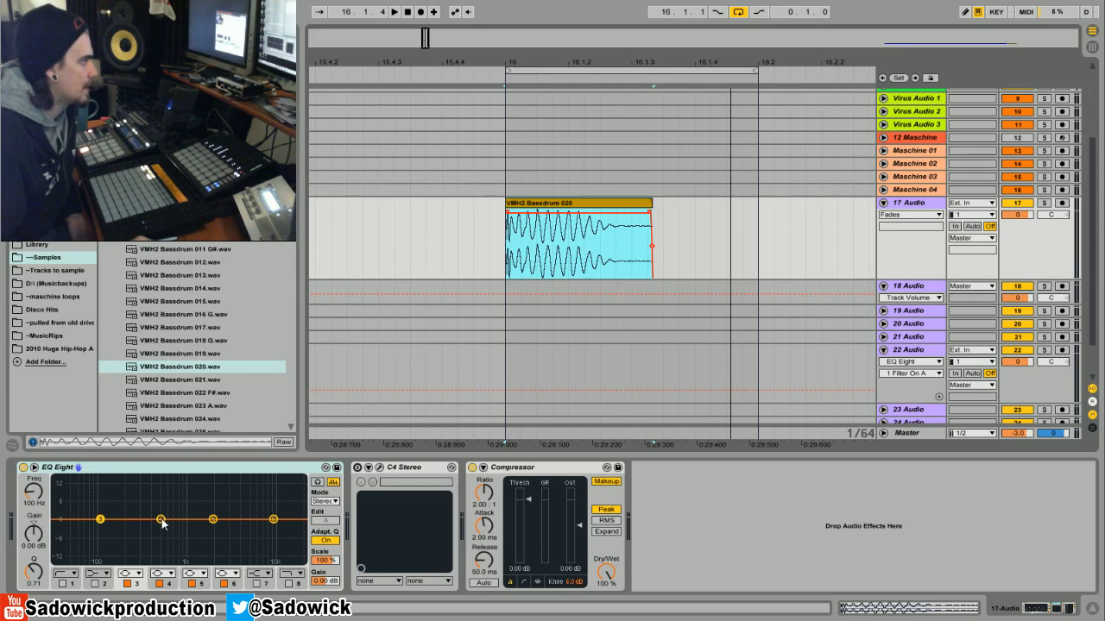
Cut EQ Eight band 4 by 15.0 dB at about 142 Hz with a Q of 1.94, auditioning the kick.
{"action": "left_click_drag", "start_coordinate": [164, 523], "coordinate": [145, 559]}
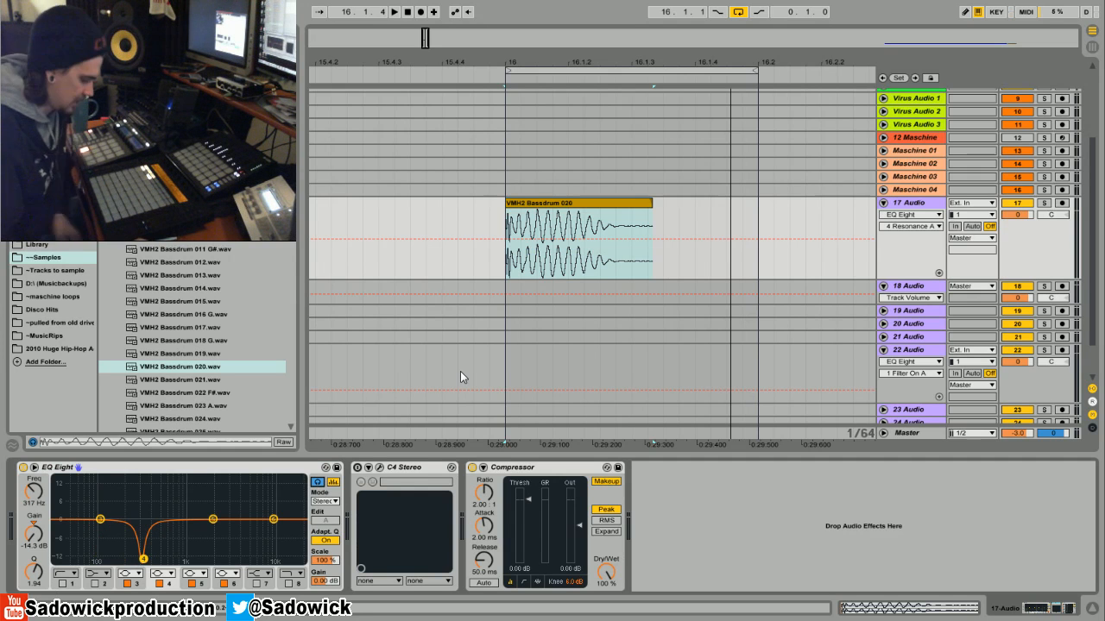
{"action": "key", "text": "space"}
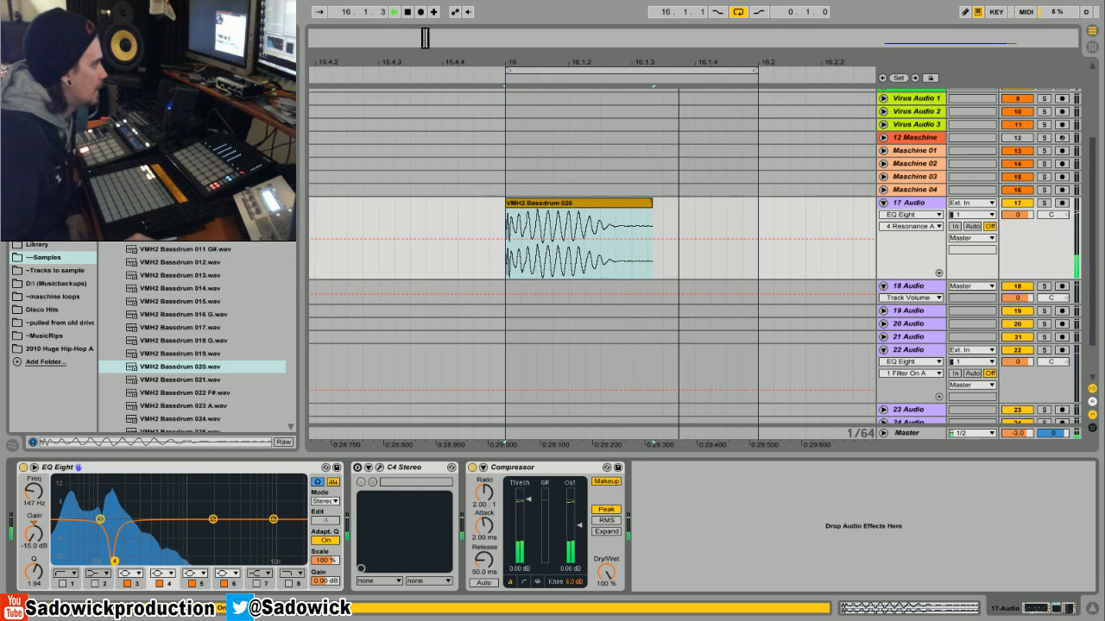
{"action": "key", "text": "space"}
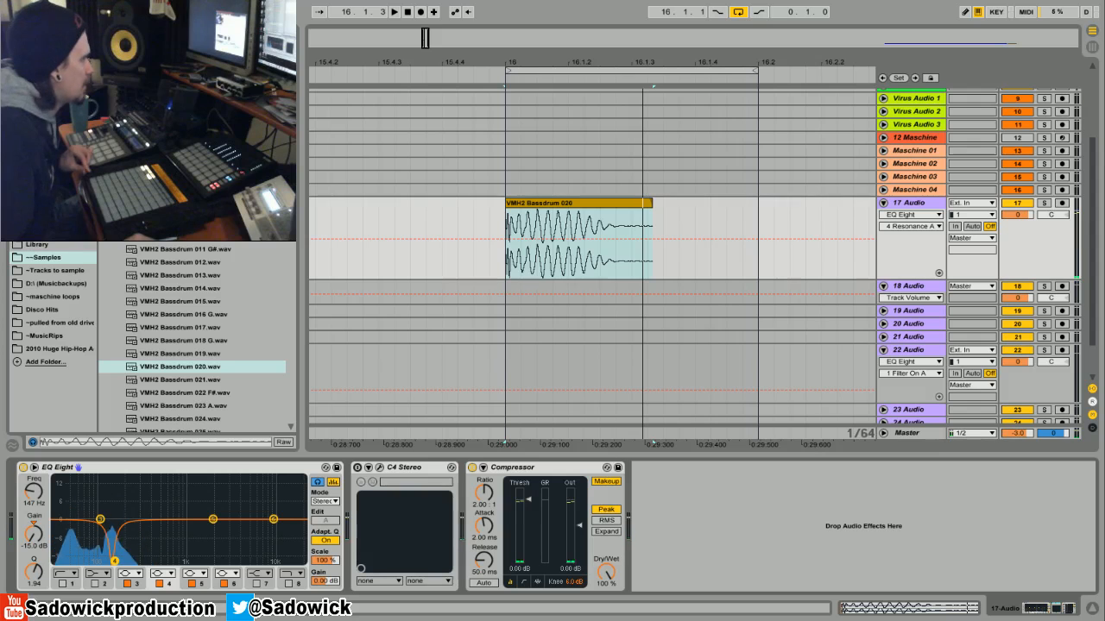
{"action": "key", "text": "space"}
{"action": "mouse_move", "coordinate": [114, 561]}
{"action": "left_mouse_down"}
{"action": "mouse_move", "coordinate": [152, 561]}
{"action": "mouse_move", "coordinate": [113, 561]}
{"action": "left_mouse_up"}
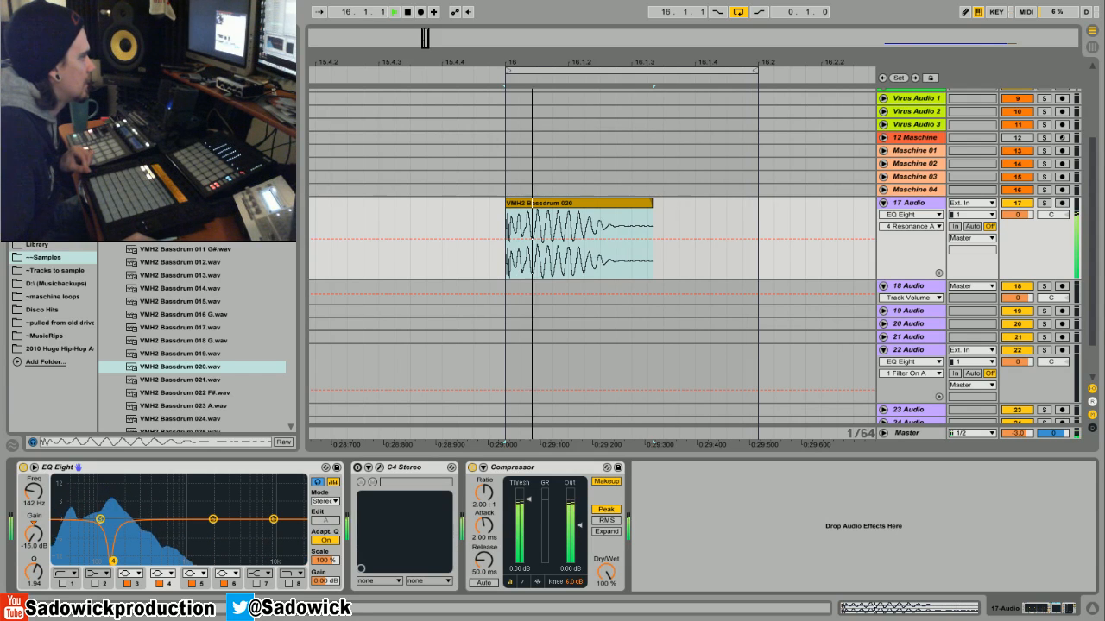
{"action": "key", "text": "space"}
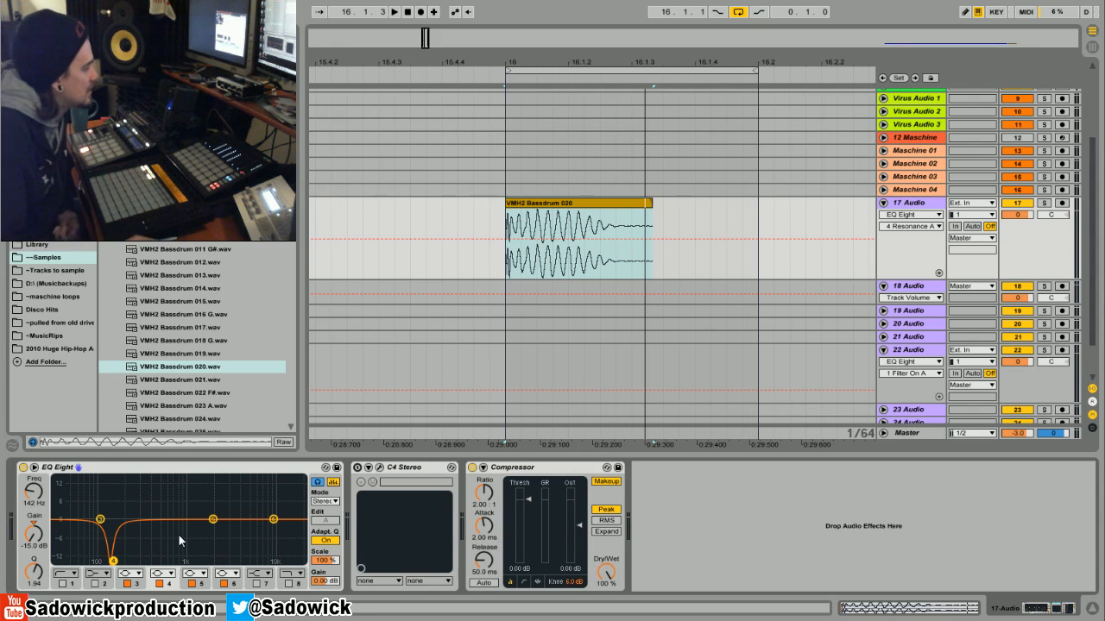
Compare the kick with EQ Eight bypassed and enabled during loop playback.
{"action": "left_click", "coordinate": [23, 467]}
{"action": "key", "text": "space"}
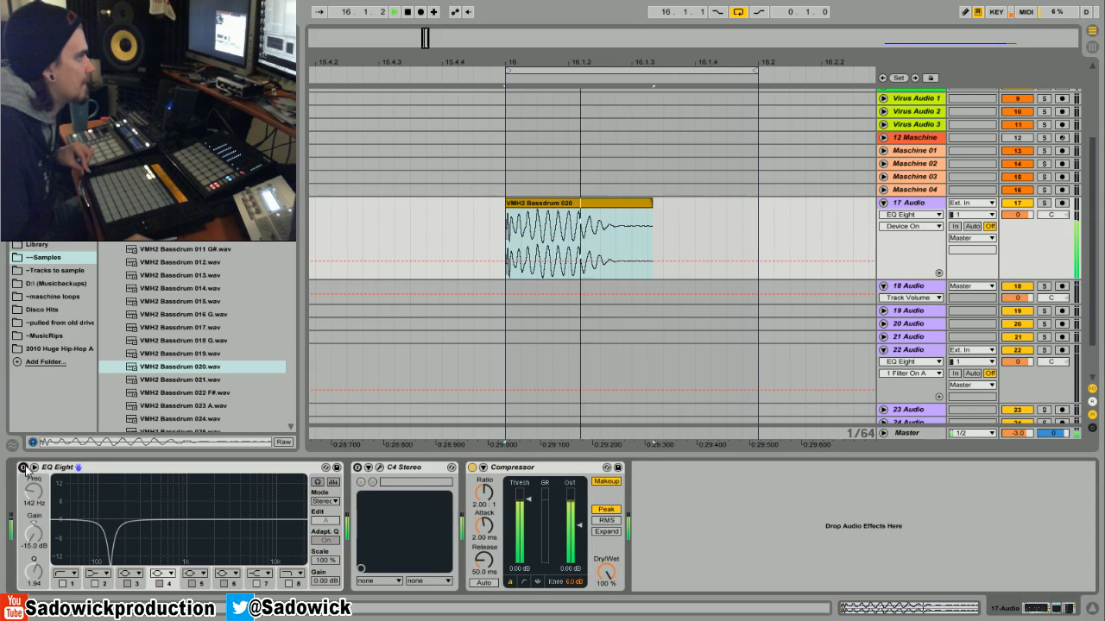
{"action": "left_click", "coordinate": [23, 467]}
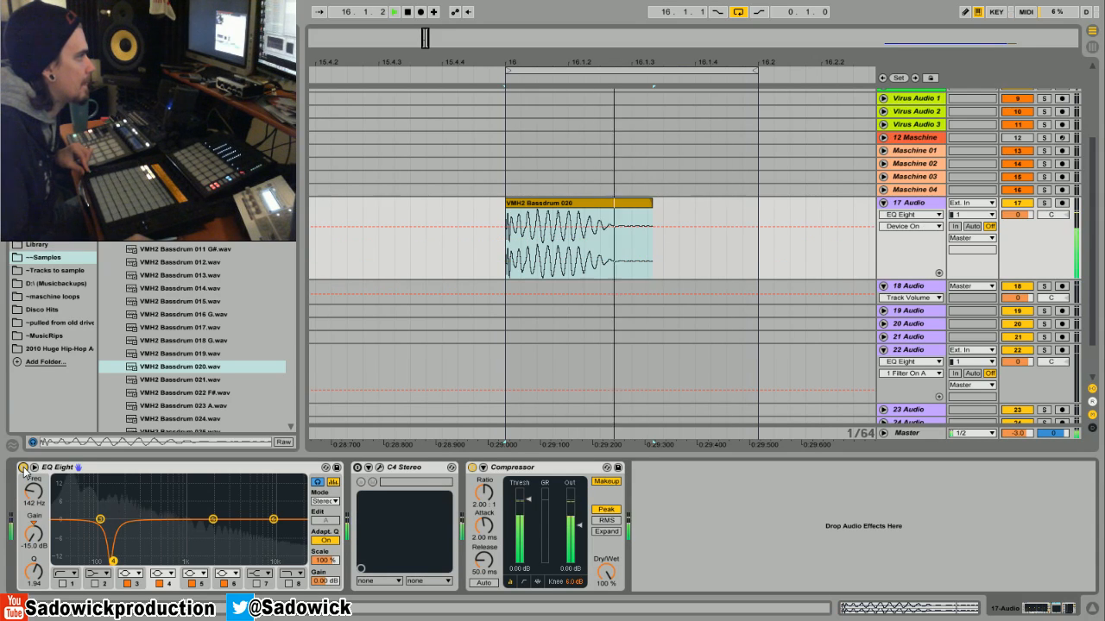
{"action": "left_click", "coordinate": [23, 467]}
{"action": "left_click", "coordinate": [24, 467]}
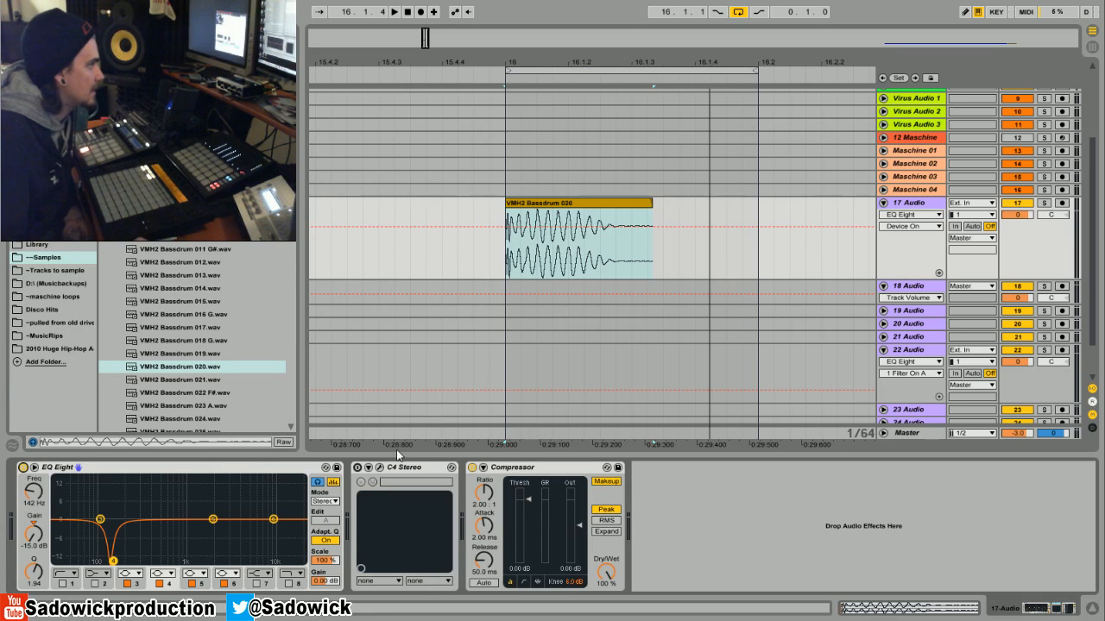
{"action": "left_click", "coordinate": [542, 210]}
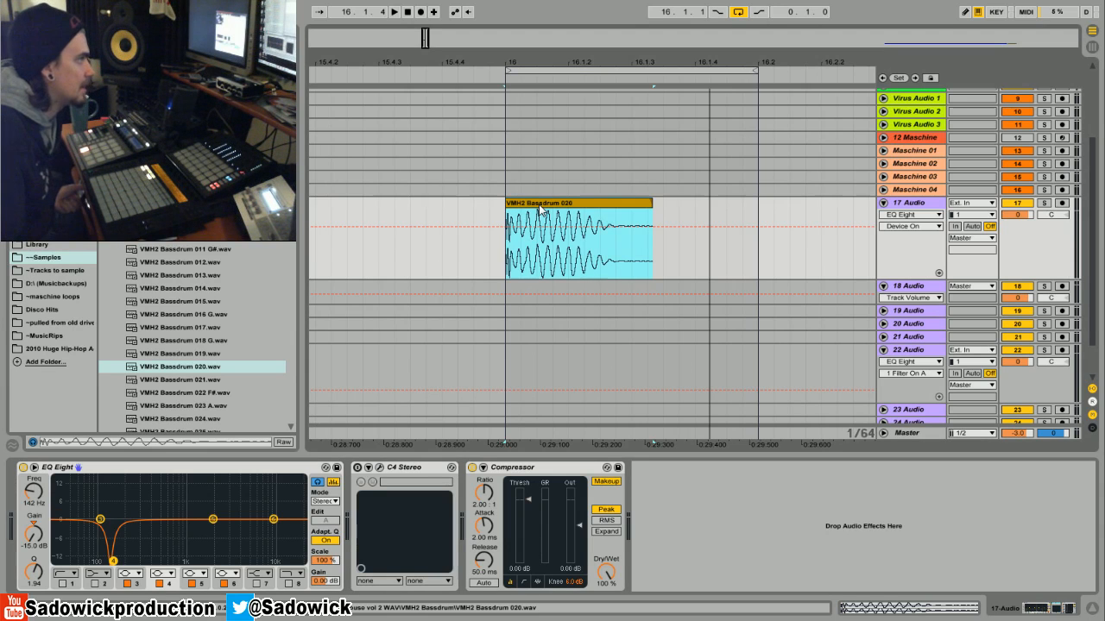
{"action": "key", "text": "space"}
{"action": "key", "text": "space"}
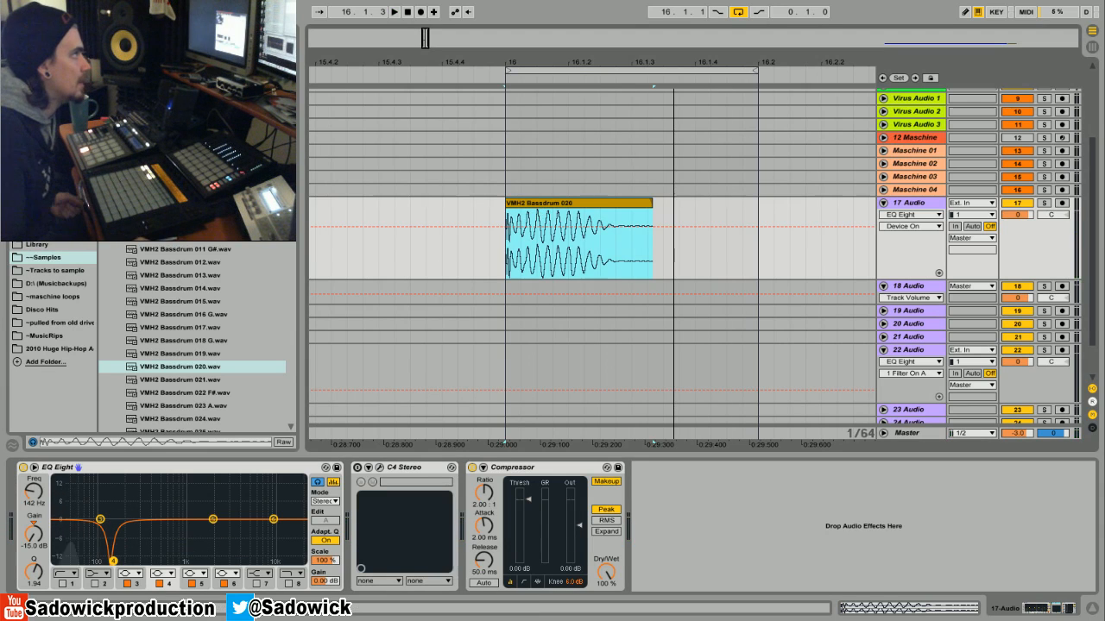
Enable EQ Eight band 7 as a bell filter and place it at about 529 Hz with 0.37 dB gain.
{"action": "left_click", "coordinate": [256, 585]}
{"action": "left_click", "coordinate": [259, 573]}
{"action": "left_click", "coordinate": [263, 610]}
{"action": "left_click_drag", "start_coordinate": [250, 523], "coordinate": [163, 519]}
{"action": "key", "text": "space"}
{"action": "key", "text": "space"}
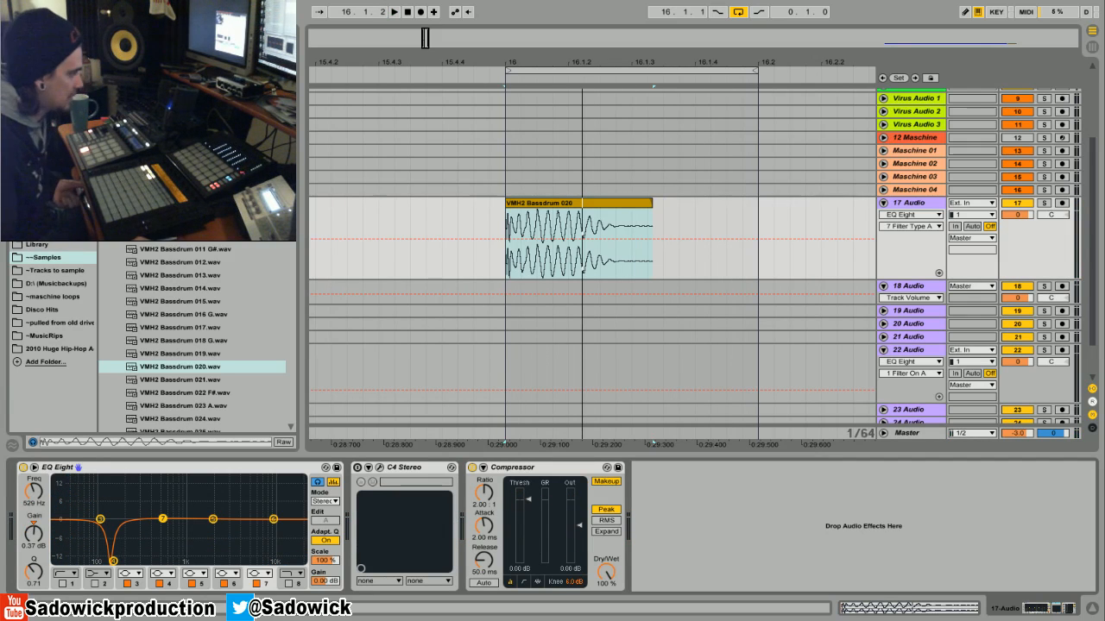
{"action": "left_click_drag", "start_coordinate": [162, 519], "coordinate": [164, 521]}
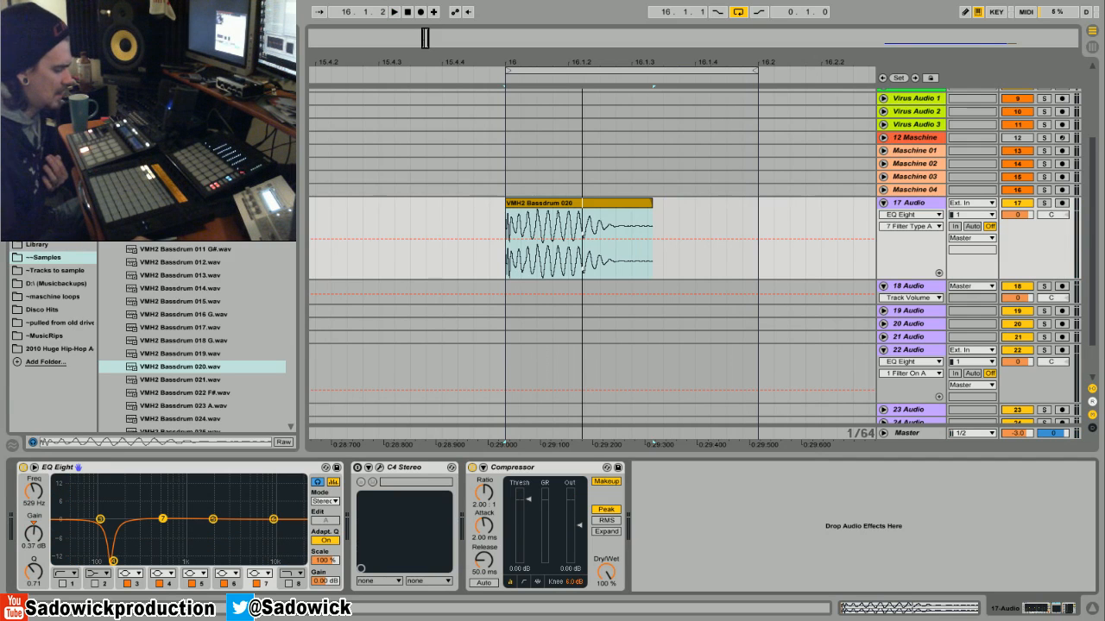
Try band 7 as a cut of about 11.8 dB at 6.01 kHz and as a 2.11 dB boost at 4.41 kHz.
{"action": "key", "text": "space"}
{"action": "left_click_drag", "start_coordinate": [164, 521], "coordinate": [254, 551]}
{"action": "key", "text": "space"}
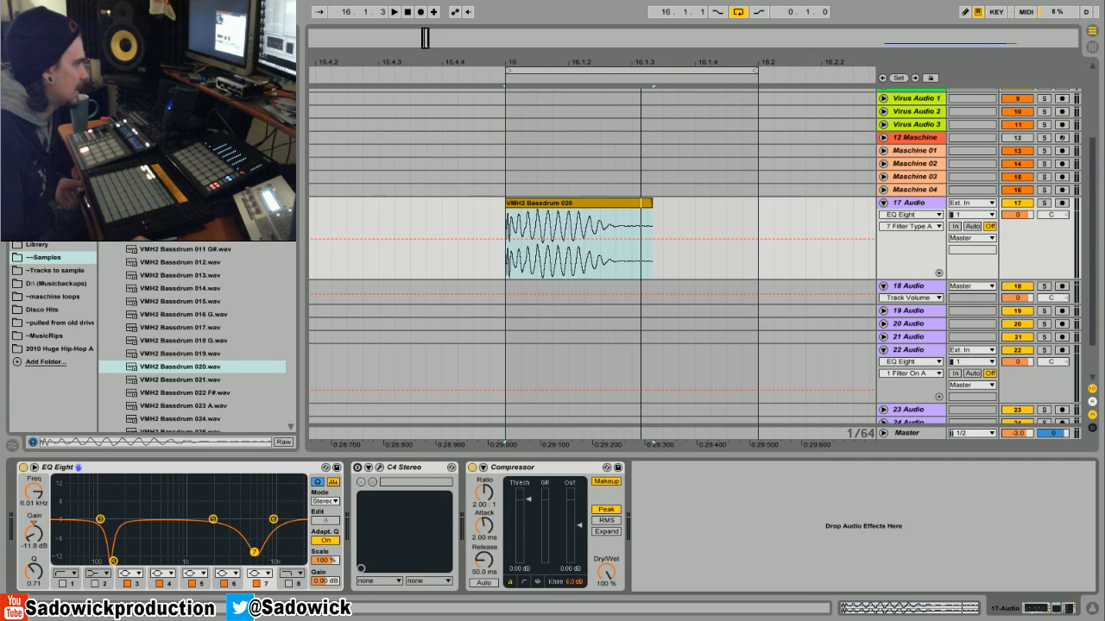
{"action": "key", "text": "space"}
{"action": "left_click_drag", "start_coordinate": [255, 552], "coordinate": [244, 517]}
{"action": "key", "text": "space"}
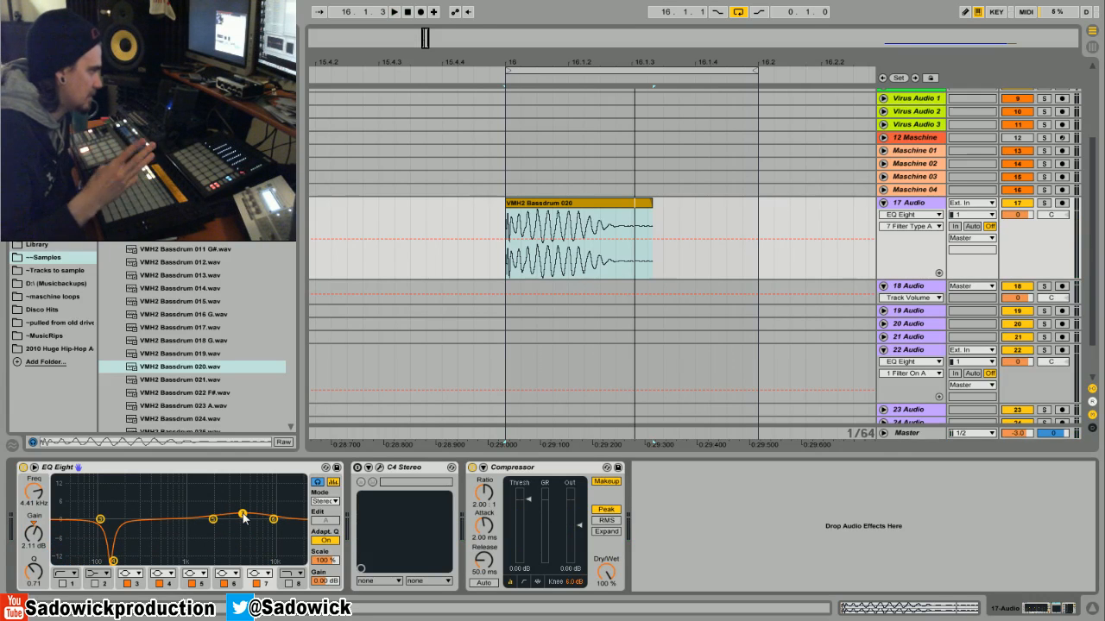
Set band 7 to about 241 Hz, -2.85 dB and Q 1.65, and lower band 5 at 2.01 kHz to -1.36 dB.
{"action": "left_click_drag", "start_coordinate": [243, 517], "coordinate": [138, 517]}
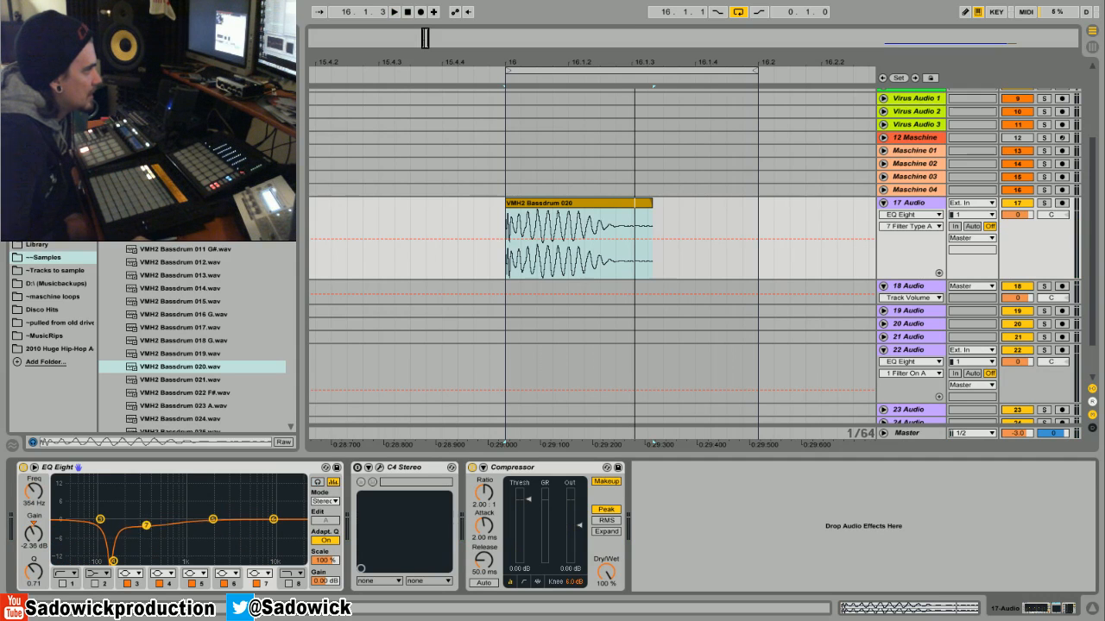
{"action": "left_click_drag", "start_coordinate": [35, 587], "coordinate": [115, 542]}
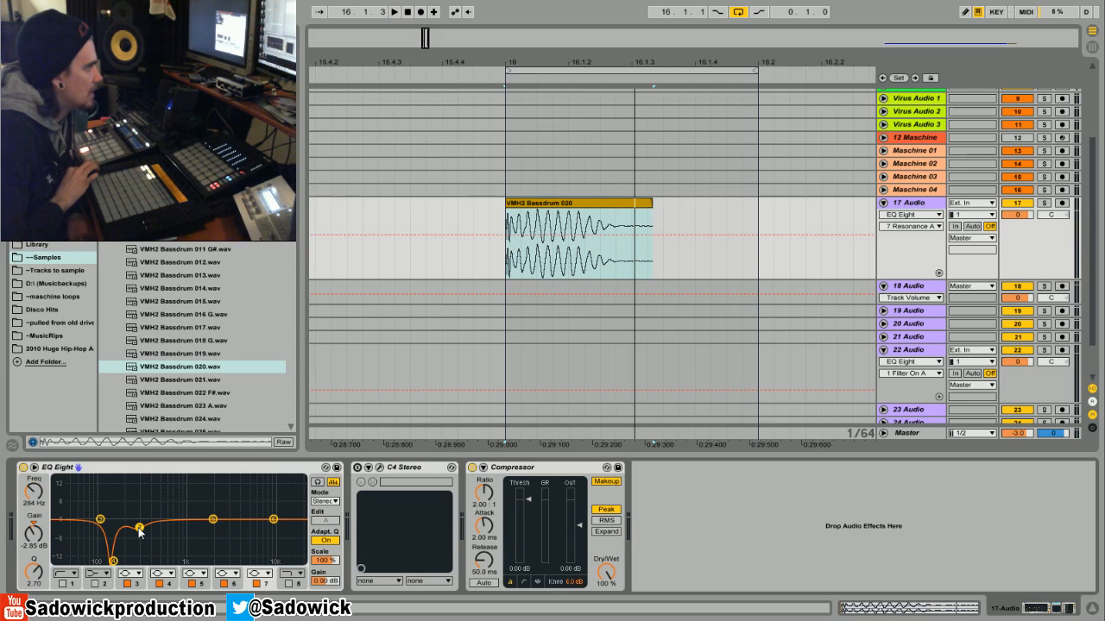
{"action": "key", "text": "space"}
{"action": "mouse_move", "coordinate": [139, 529]}
{"action": "left_mouse_down"}
{"action": "mouse_move", "coordinate": [136, 555]}
{"action": "mouse_move", "coordinate": [134, 530]}
{"action": "left_mouse_up"}
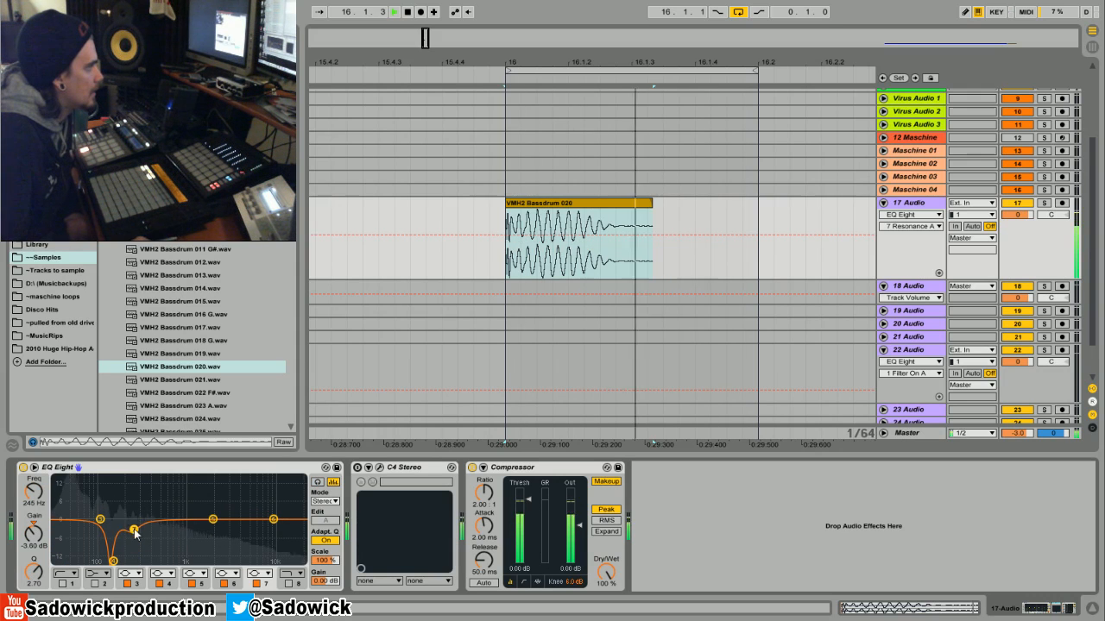
{"action": "left_click_drag", "start_coordinate": [26, 570], "coordinate": [27, 579]}
{"action": "left_click_drag", "start_coordinate": [133, 530], "coordinate": [133, 527]}
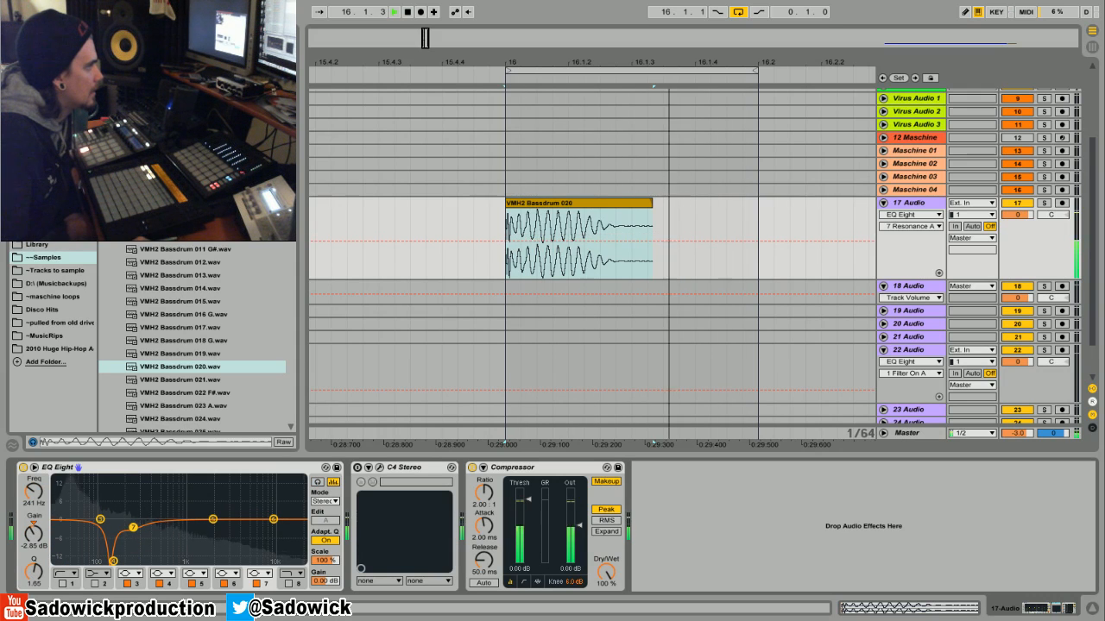
{"action": "left_click_drag", "start_coordinate": [214, 520], "coordinate": [214, 524]}
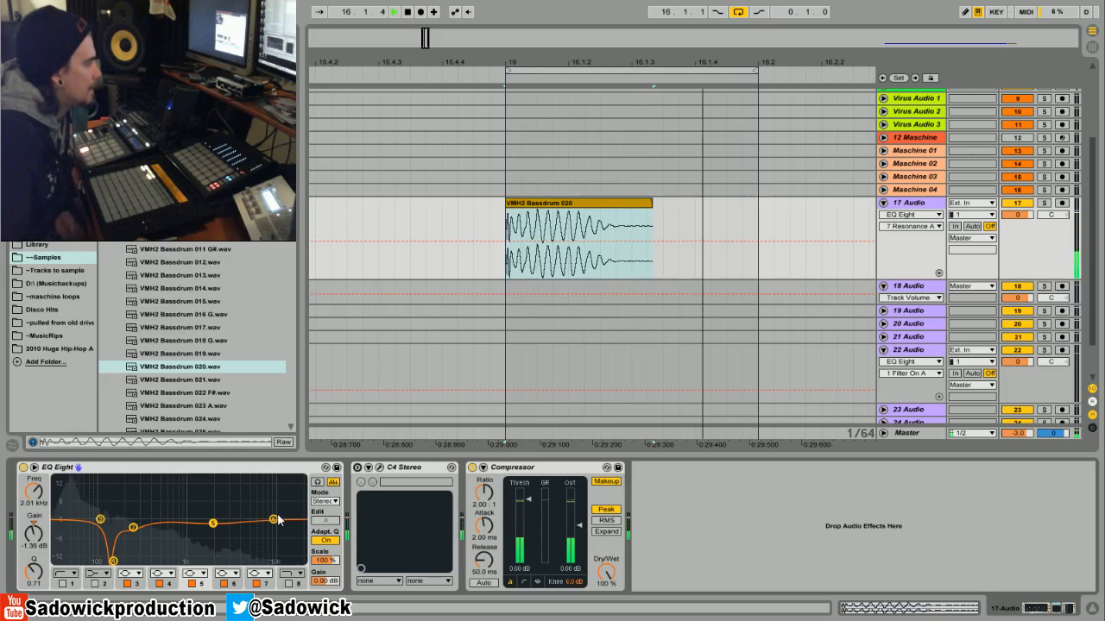
{"action": "key", "text": "space"}
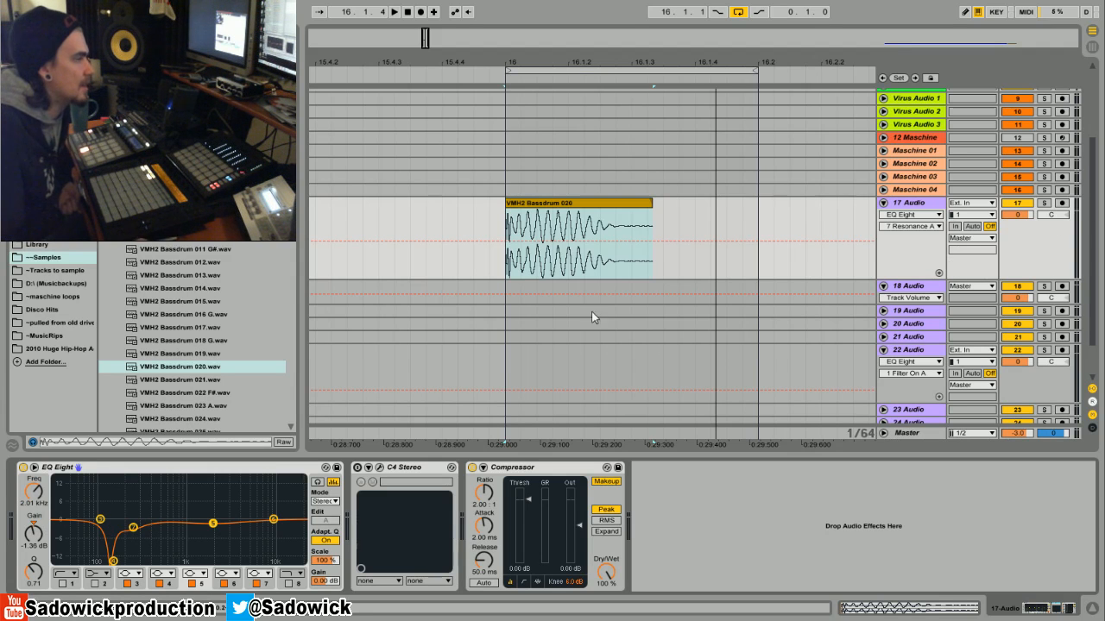
Play the kick loop and compare the full EQ Eight curve against the bypassed signal.
{"action": "key", "text": "space"}
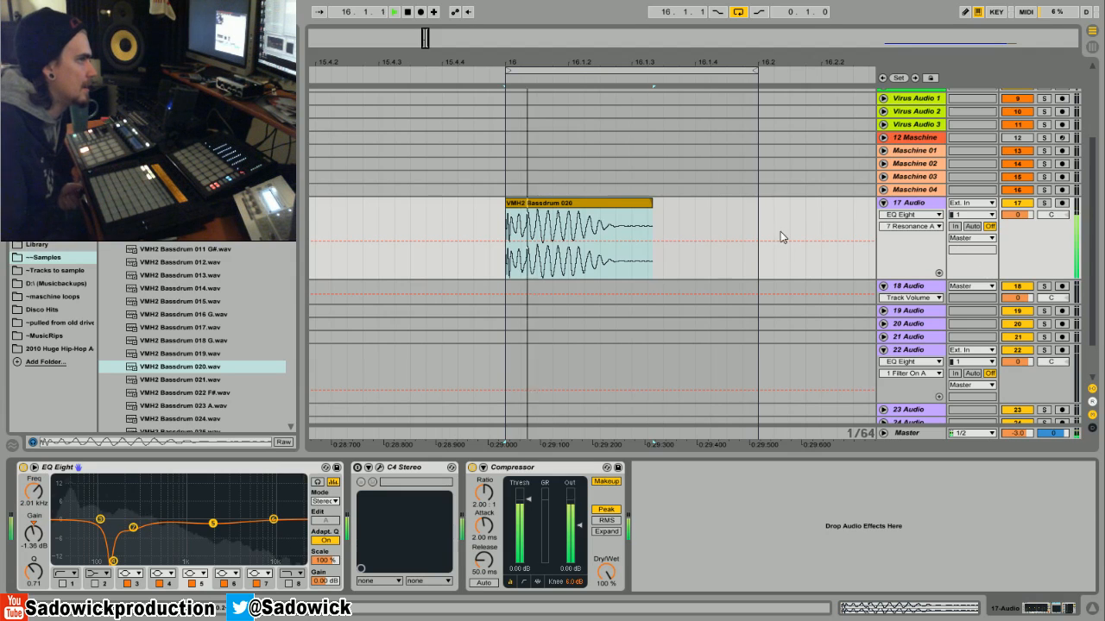
{"action": "left_click", "coordinate": [22, 467]}
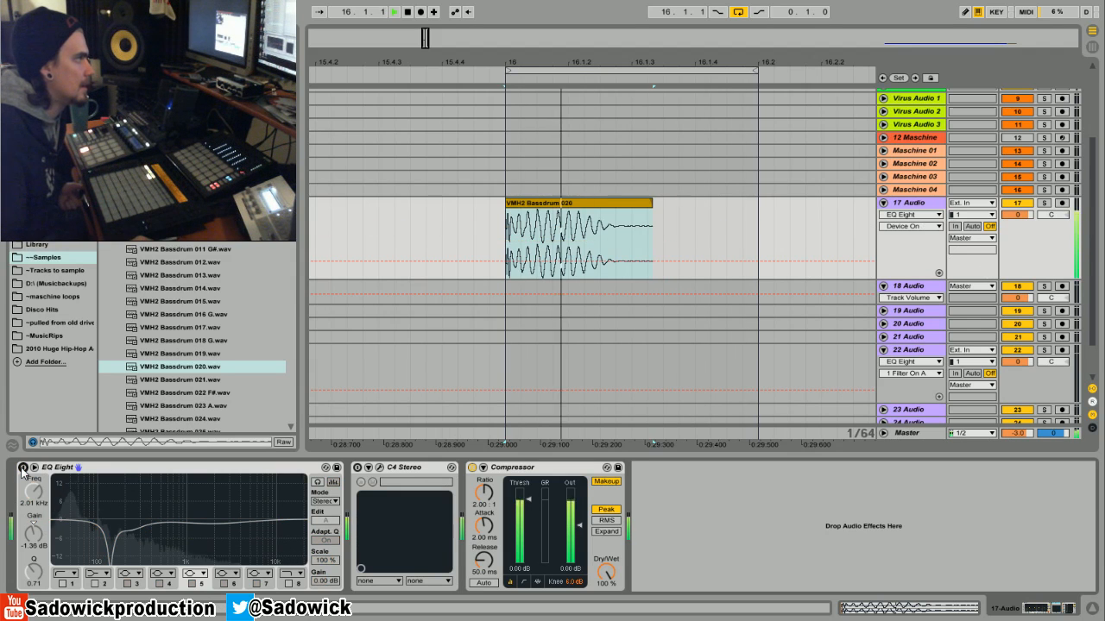
{"action": "key", "text": "space"}
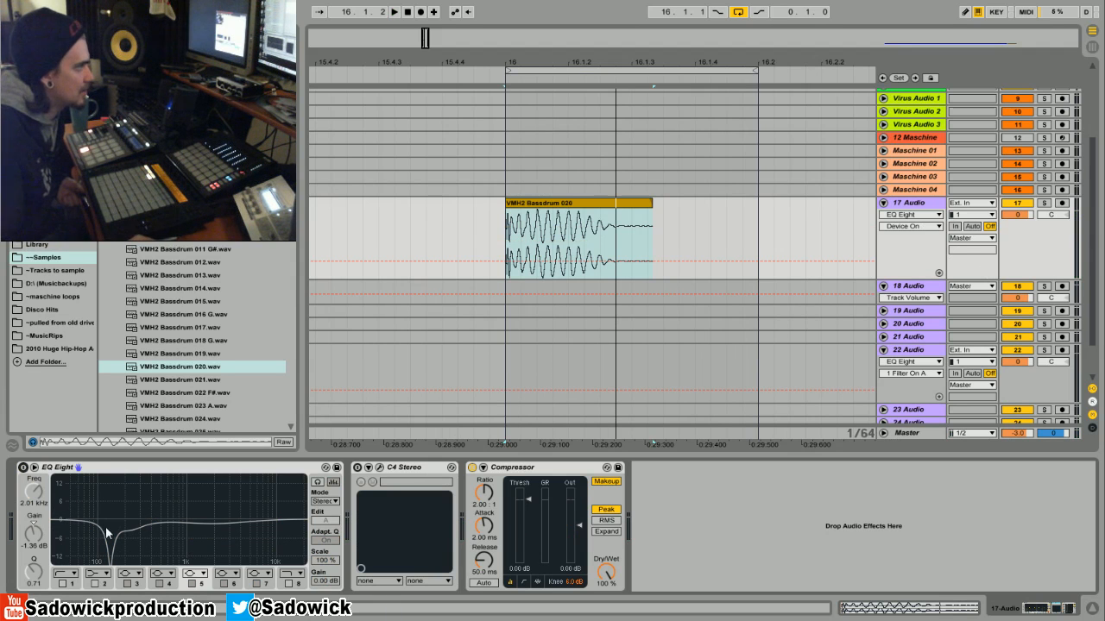
{"action": "key", "text": "space"}
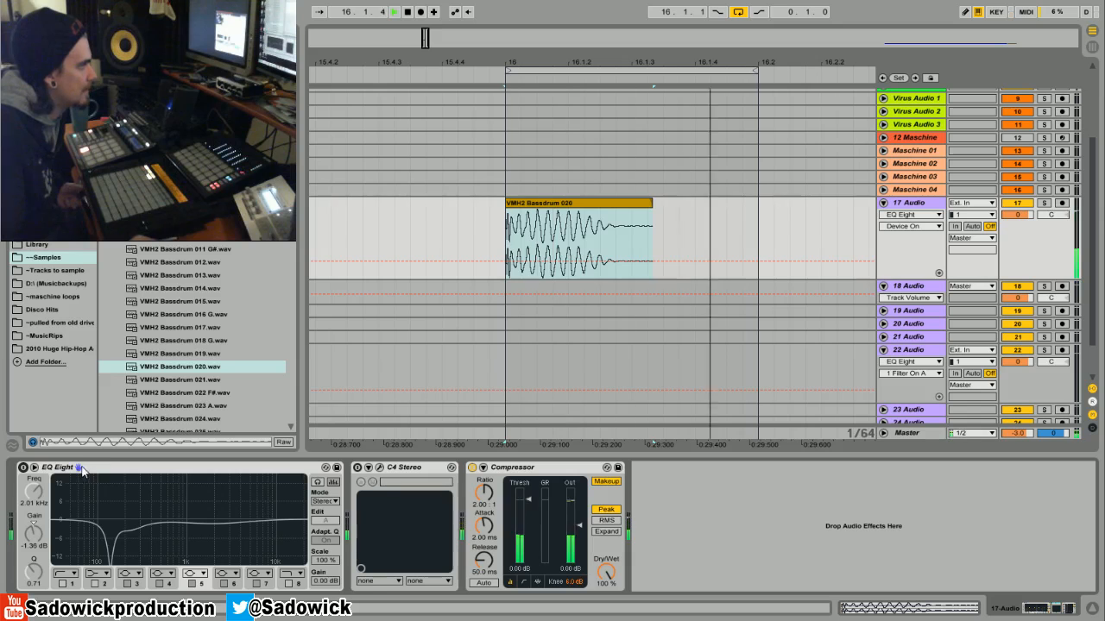
{"action": "left_click", "coordinate": [23, 468]}
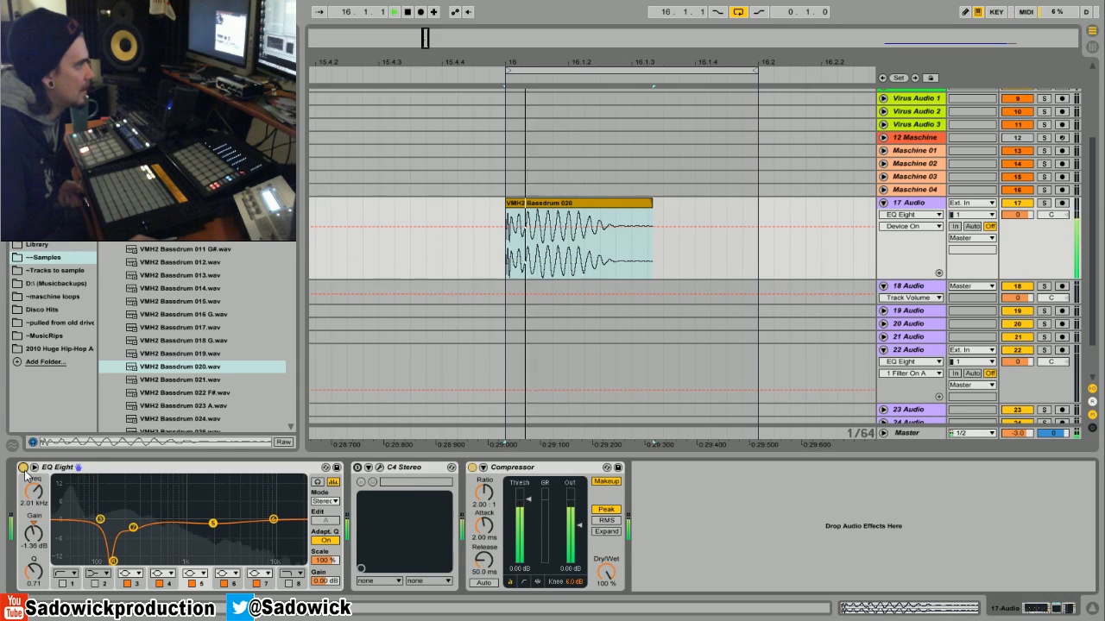
{"action": "left_click", "coordinate": [24, 468]}
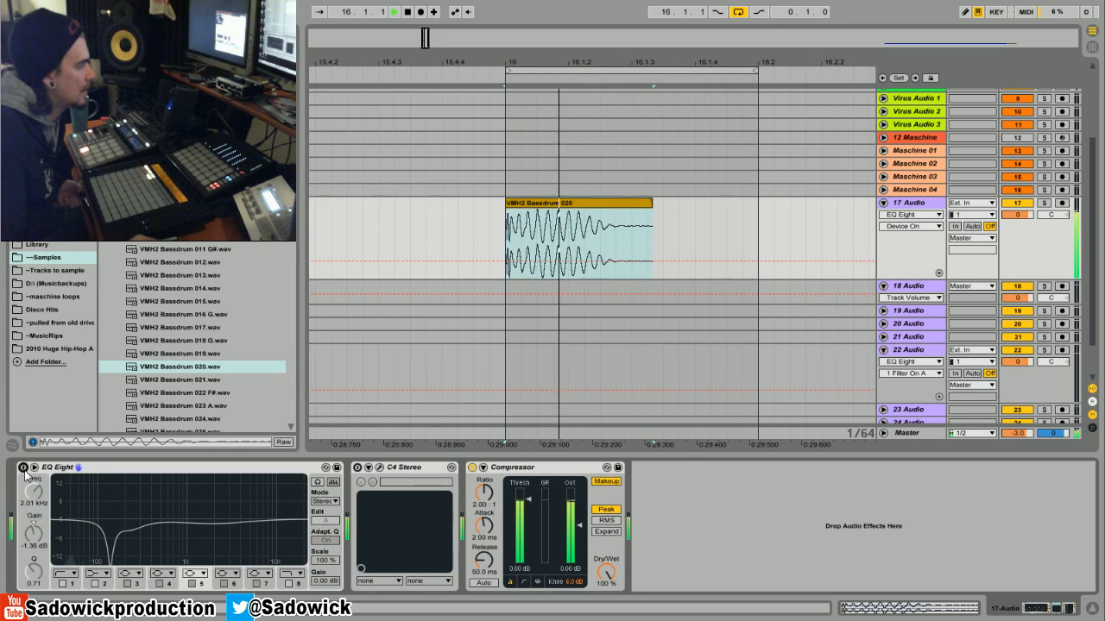
{"action": "left_click", "coordinate": [24, 467]}
{"action": "key", "text": "space"}
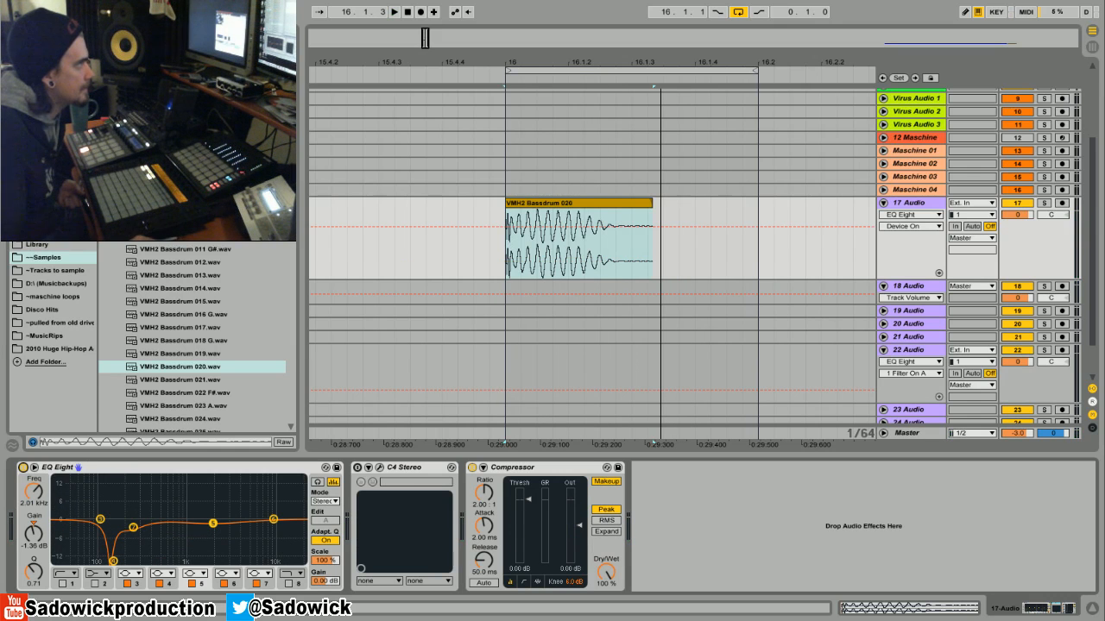
Insert a new EQ Eight before the existing one on 17 Audio and switch off the existing EQ.
{"action": "left_click", "coordinate": [43, 110]}
{"action": "left_click_drag", "start_coordinate": [99, 508], "coordinate": [12, 535]}
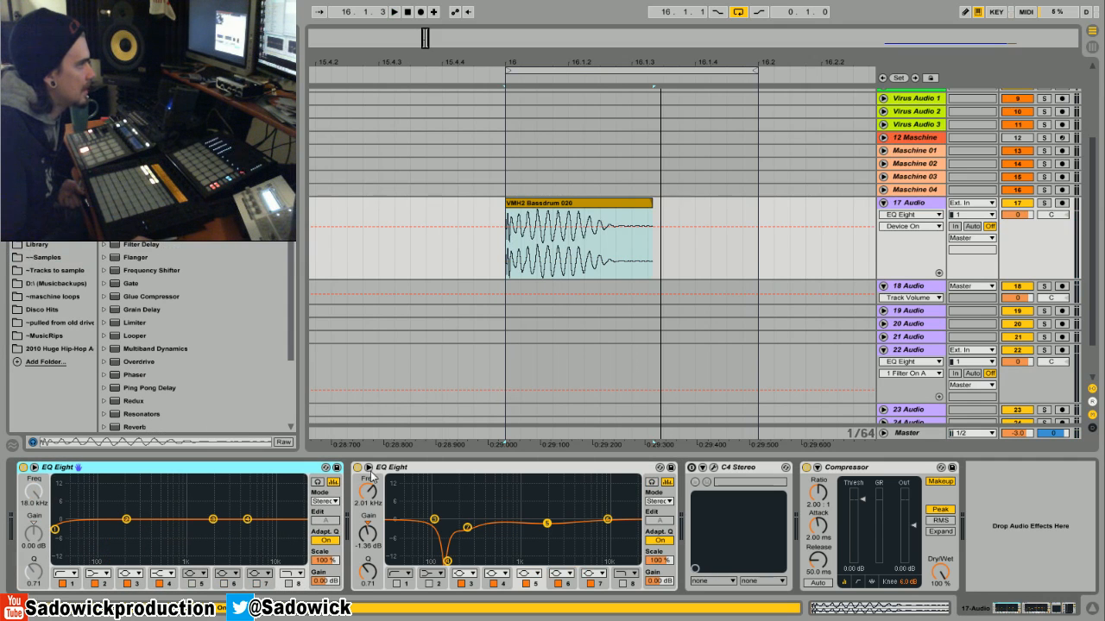
{"action": "left_click", "coordinate": [368, 467]}
Try cutting band 3 of the new EQ Eight by 15.0 dB at about 50 Hz with a Q of 1.29.
{"action": "left_click_drag", "start_coordinate": [213, 518], "coordinate": [126, 559]}
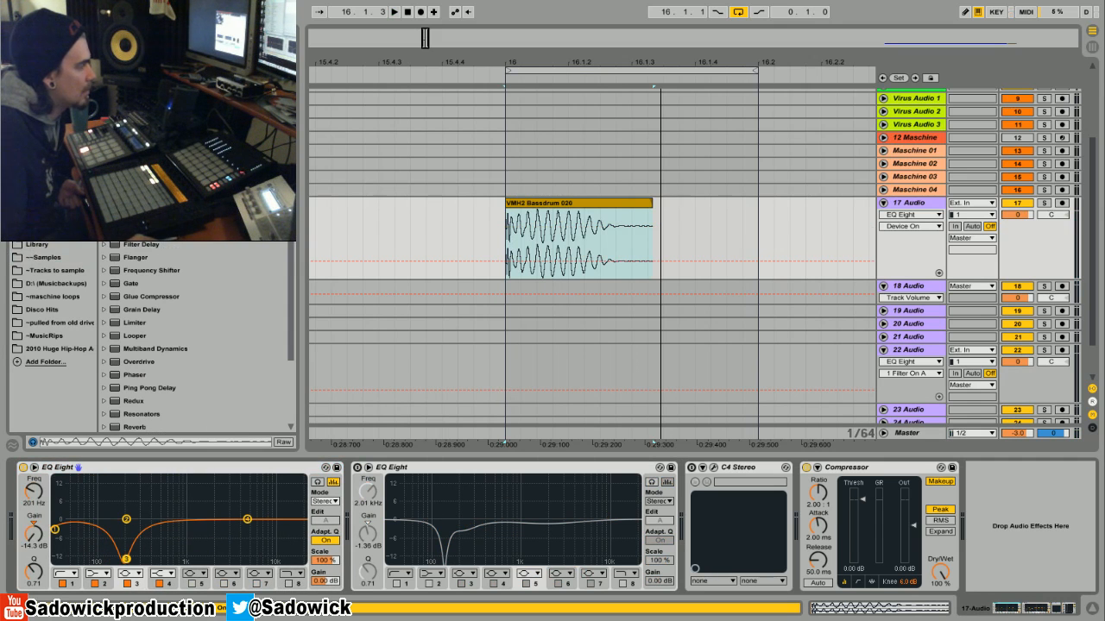
{"action": "left_click_drag", "start_coordinate": [34, 574], "coordinate": [34, 561]}
{"action": "left_click_drag", "start_coordinate": [126, 559], "coordinate": [73, 561]}
{"action": "key", "text": "space"}
{"action": "key", "text": "space"}
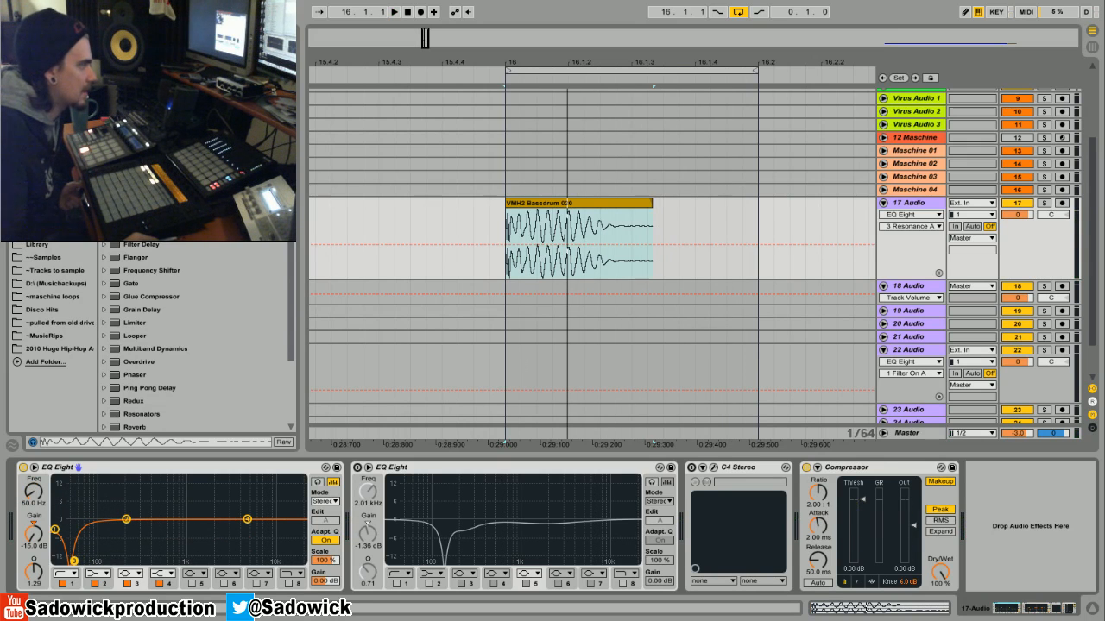
Place the new EQ Eight's band 3 cut at about 129 Hz and -13.3 dB, narrowing its Q to 2.94.
{"action": "key", "text": "space"}
{"action": "left_click_drag", "start_coordinate": [73, 561], "coordinate": [109, 556]}
{"action": "key", "text": "space"}
{"action": "left_click_drag", "start_coordinate": [37, 571], "coordinate": [37, 553]}
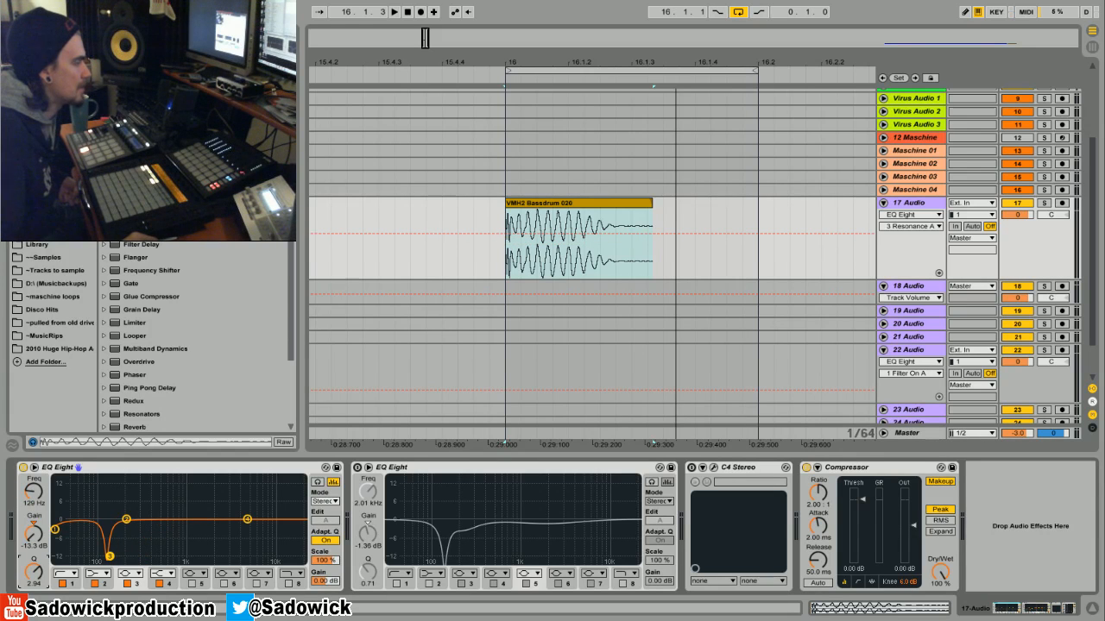
Try the new EQ Eight's band 3 cut at about 374 Hz, and move it to about 142 Hz at -15.0 dB with a Q of 1.65.
{"action": "left_click_drag", "start_coordinate": [109, 557], "coordinate": [150, 555]}
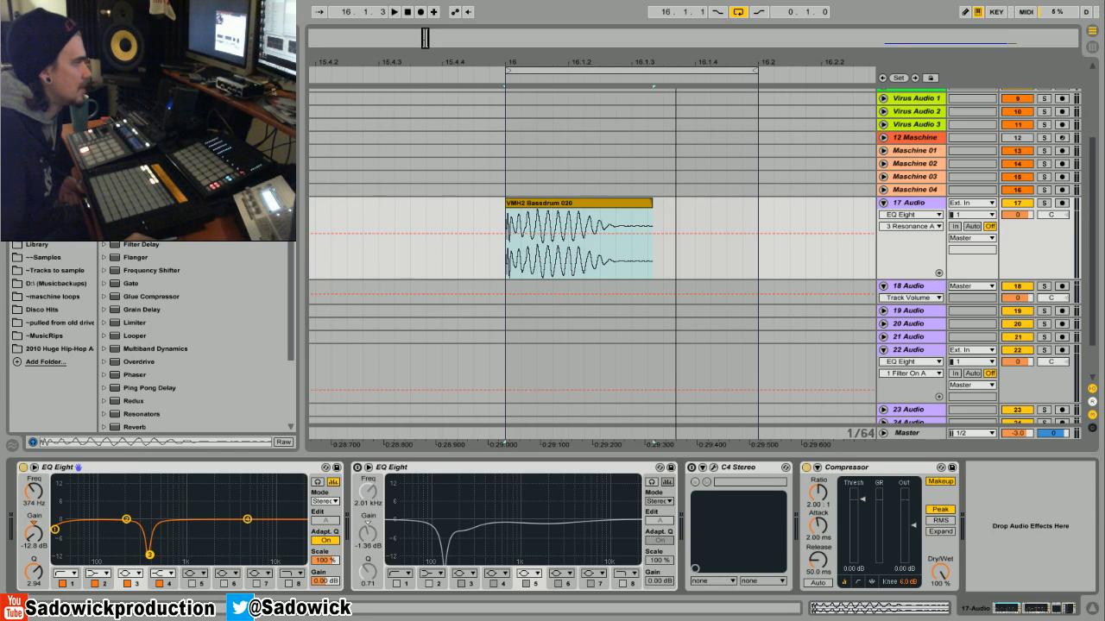
{"action": "key", "text": "space"}
{"action": "left_click_drag", "start_coordinate": [149, 554], "coordinate": [111, 561]}
{"action": "left_click_drag", "start_coordinate": [34, 571], "coordinate": [33, 587]}
{"action": "mouse_move", "coordinate": [110, 562]}
{"action": "left_mouse_down"}
{"action": "mouse_move", "coordinate": [134, 561]}
{"action": "mouse_move", "coordinate": [97, 561]}
{"action": "mouse_move", "coordinate": [113, 563]}
{"action": "left_mouse_up"}
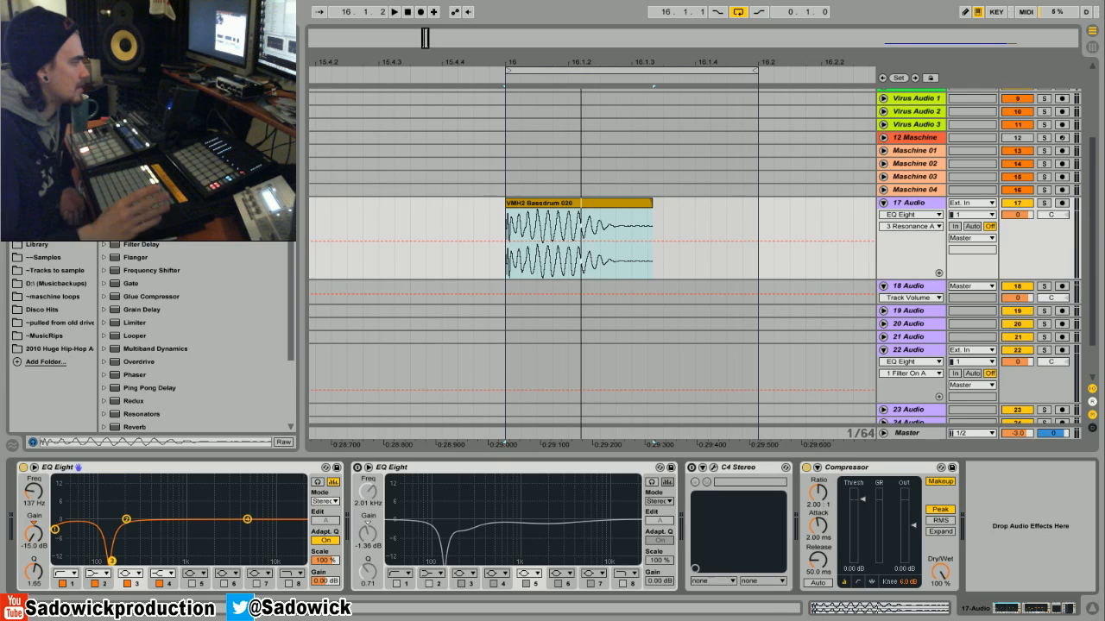
{"action": "mouse_move", "coordinate": [125, 520]}
{"action": "left_mouse_down"}
{"action": "mouse_move", "coordinate": [140, 528]}
{"action": "mouse_move", "coordinate": [126, 521]}
{"action": "left_mouse_up"}
{"action": "mouse_move", "coordinate": [113, 563]}
{"action": "left_mouse_down"}
{"action": "mouse_move", "coordinate": [102, 561]}
{"action": "mouse_move", "coordinate": [134, 561]}
{"action": "mouse_move", "coordinate": [113, 561]}
{"action": "left_mouse_up"}
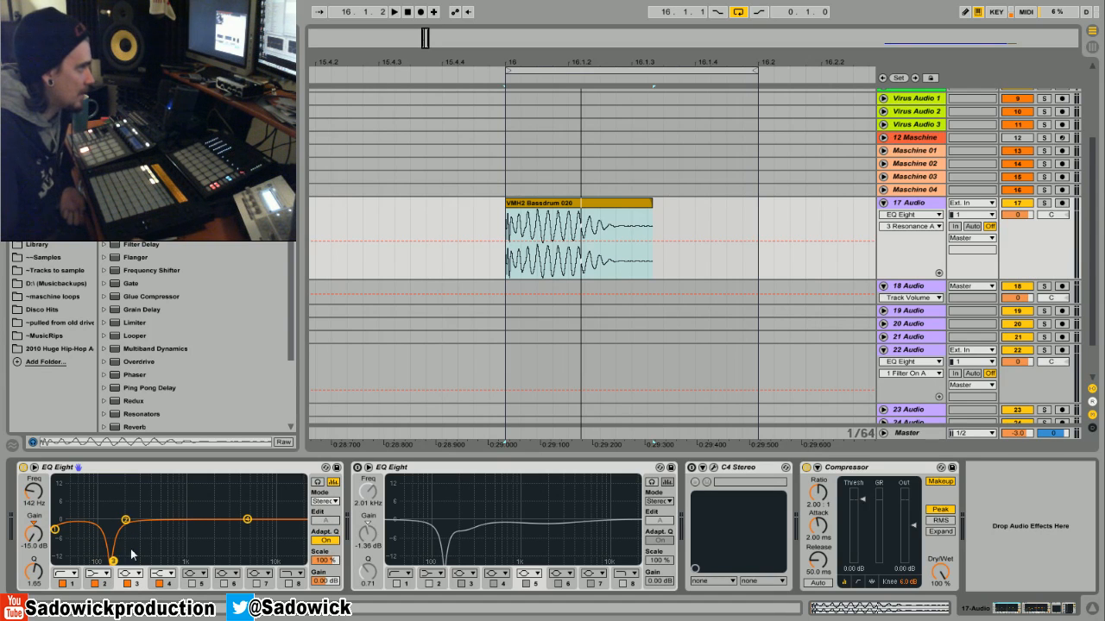
Delete the newly added EQ Eight from 17 Audio and switch the original EQ Eight back on.
{"action": "right_click", "coordinate": [98, 471]}
{"action": "left_click", "coordinate": [105, 480]}
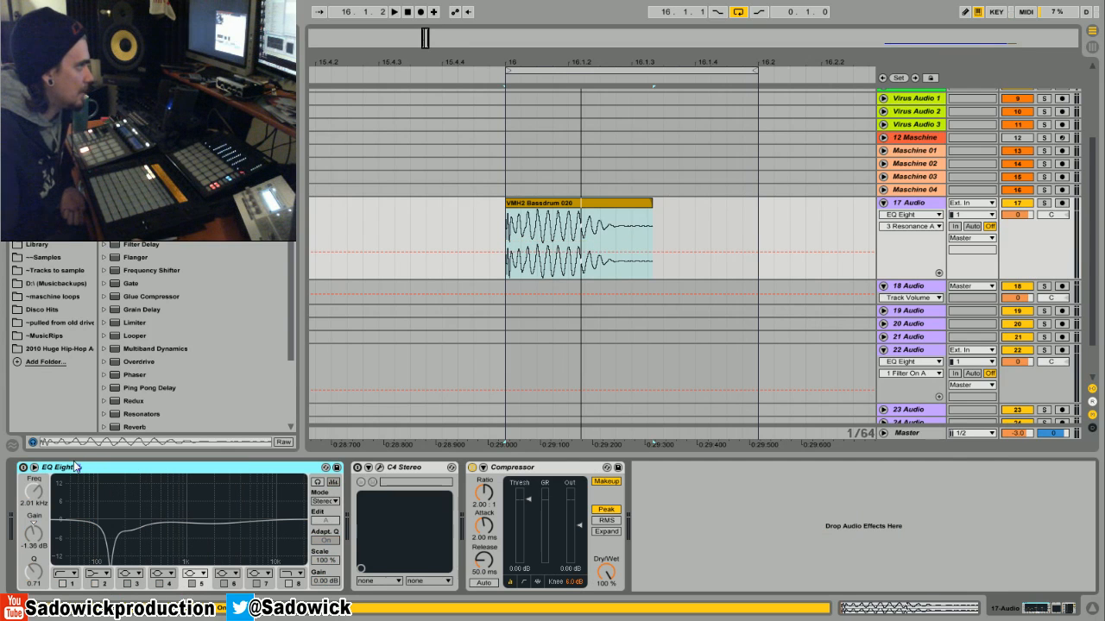
{"action": "left_click", "coordinate": [23, 467]}
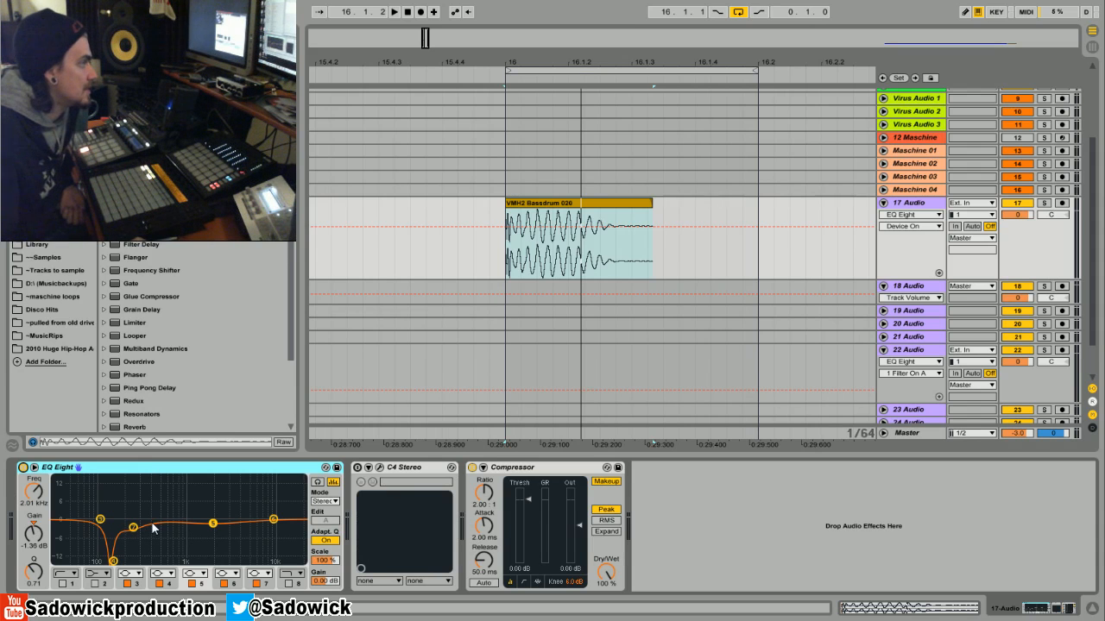
Move band 5 of the remaining EQ Eight to about 1.87 kHz with a gain of about -1.85 dB.
{"action": "left_click_drag", "start_coordinate": [217, 529], "coordinate": [197, 527]}
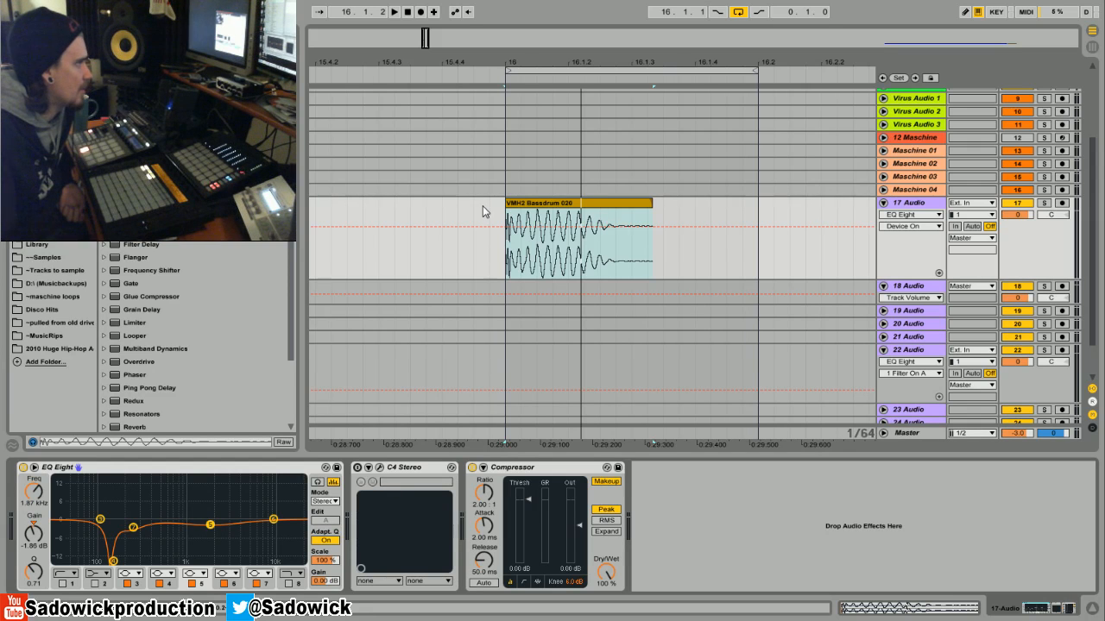
{"action": "left_click_drag", "start_coordinate": [656, 66], "coordinate": [594, 62]}
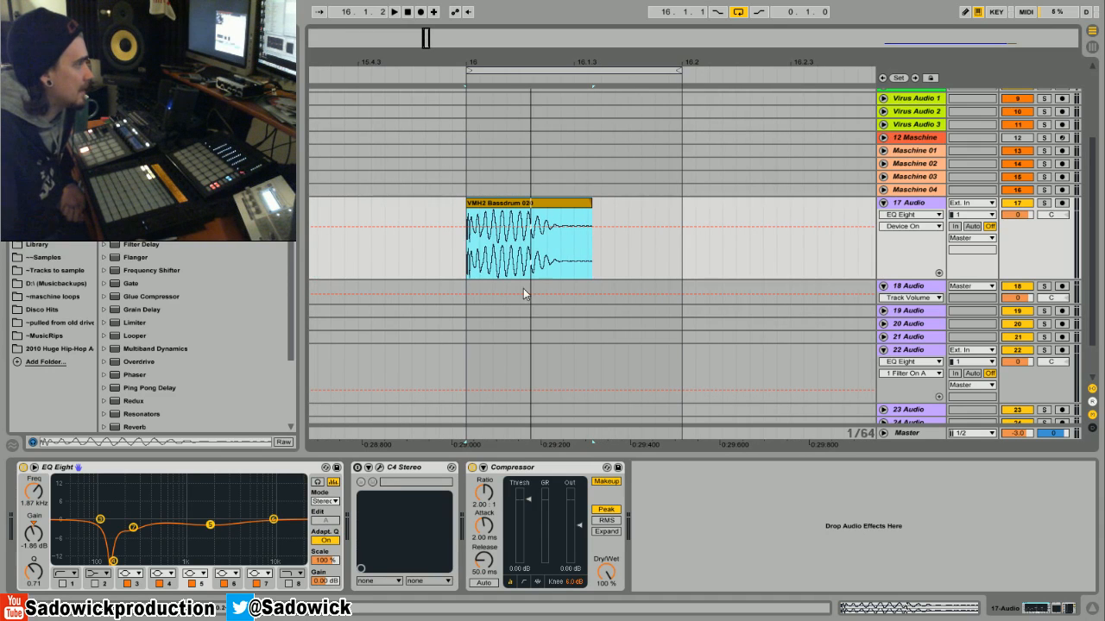